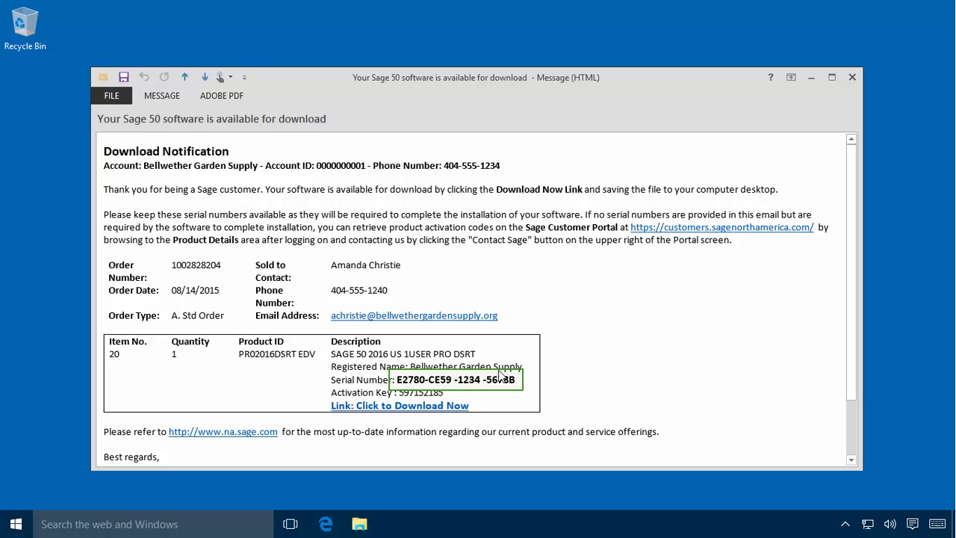
Download the 355 MB sage50_2016.0.exe installer from the Sage 50 Knowledgebase's 2016 article, then close Edge.
click(400, 406)
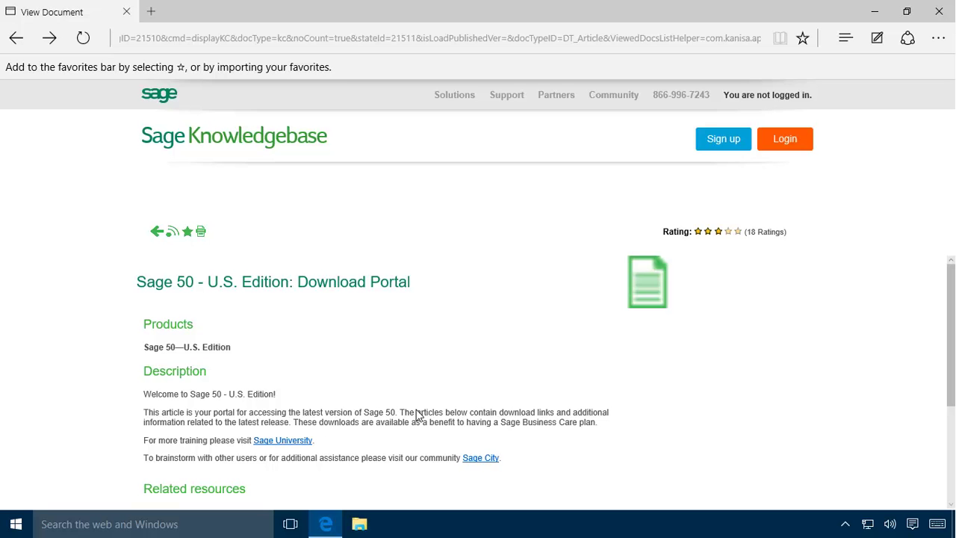
click(952, 481)
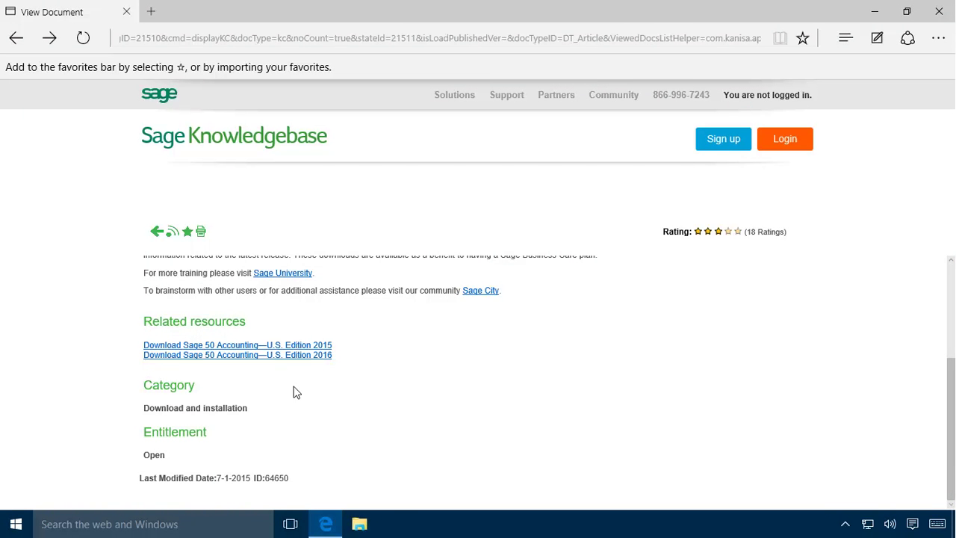
click(280, 356)
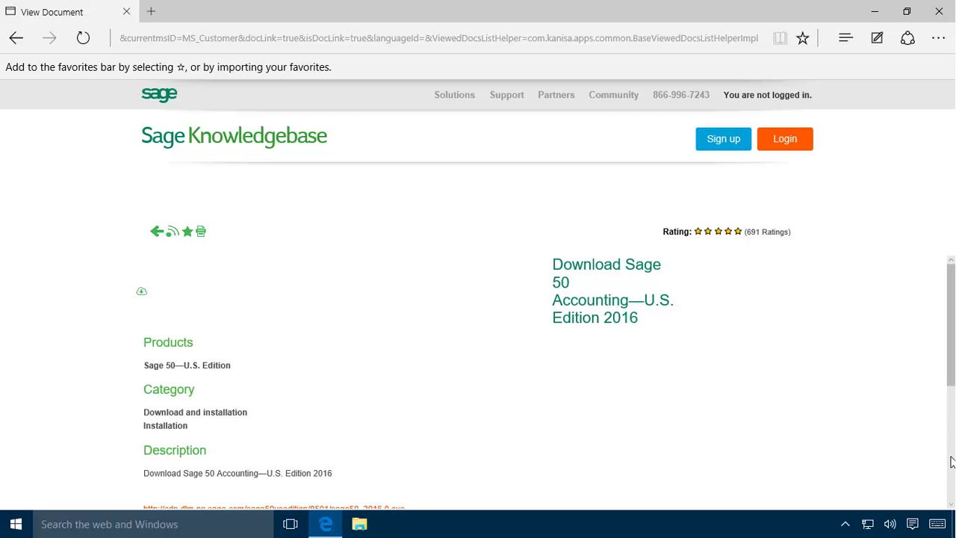
scroll(951, 462, down, 3)
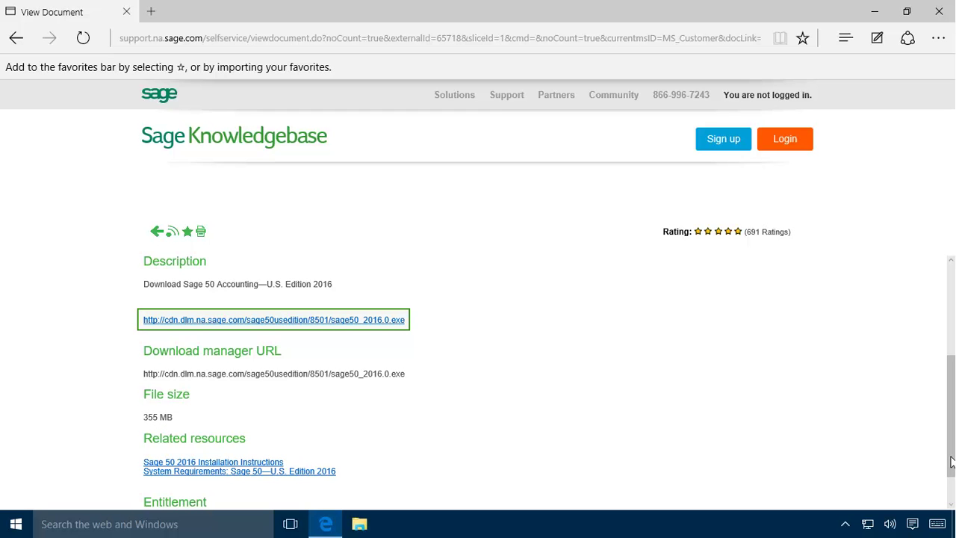
click(378, 323)
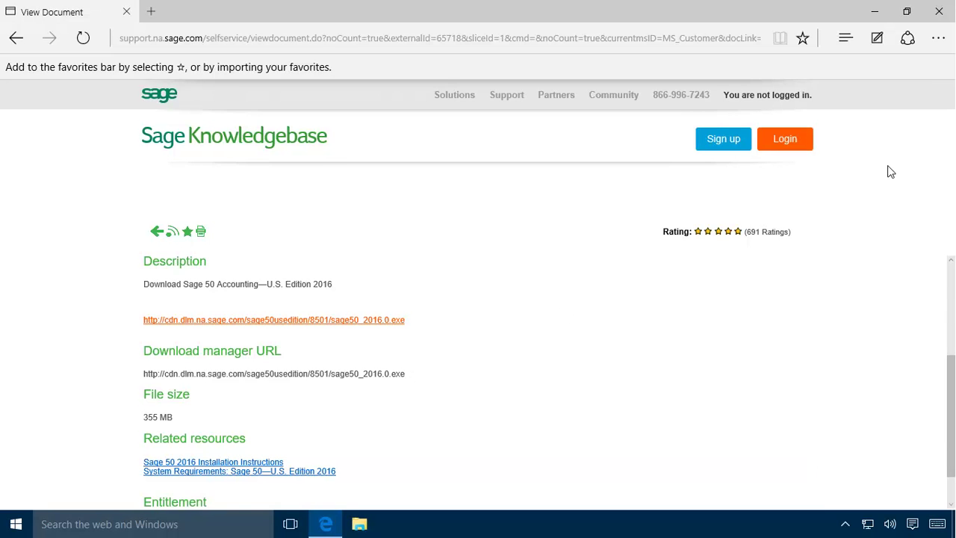
click(939, 11)
Run sage50_2016.0.exe from the Downloads folder, allowing it through the security warning.
click(360, 524)
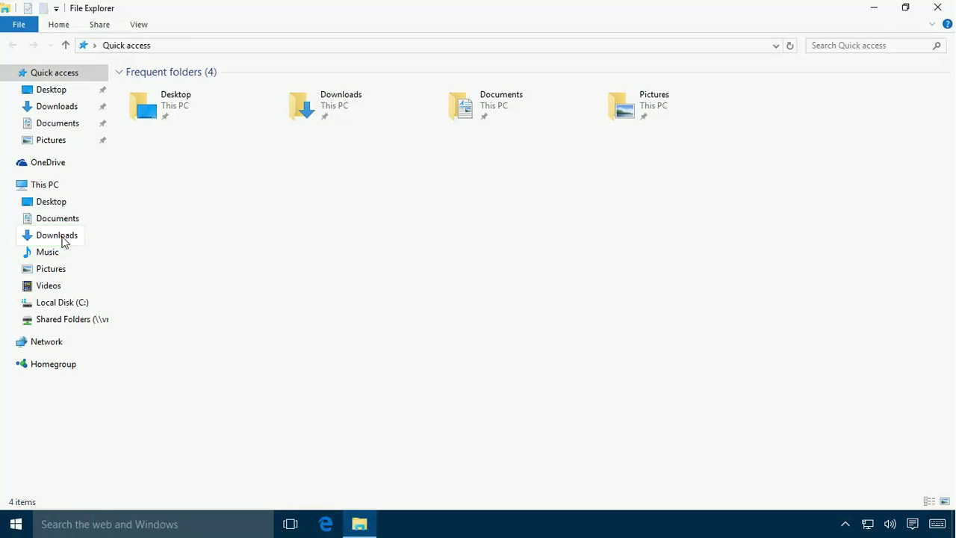
click(63, 239)
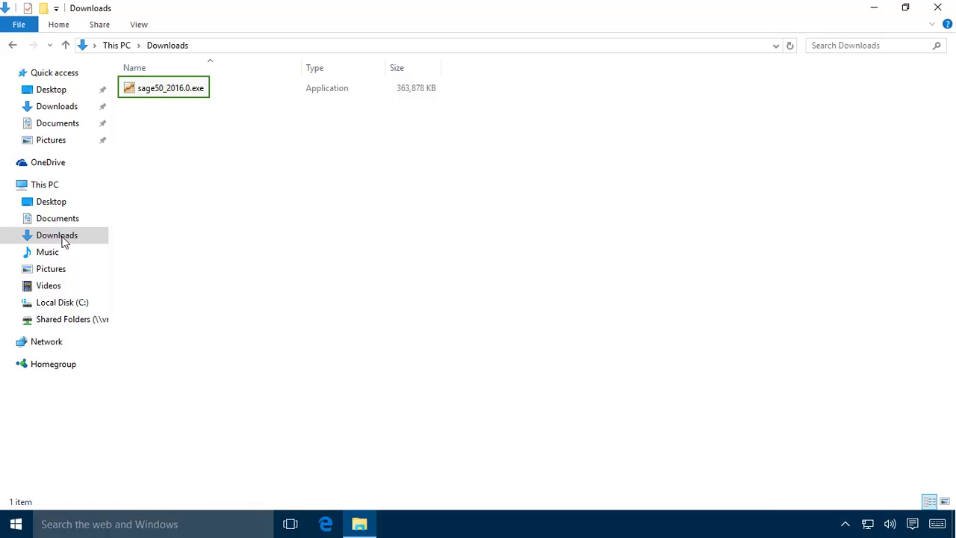
double_click(171, 94)
click(523, 278)
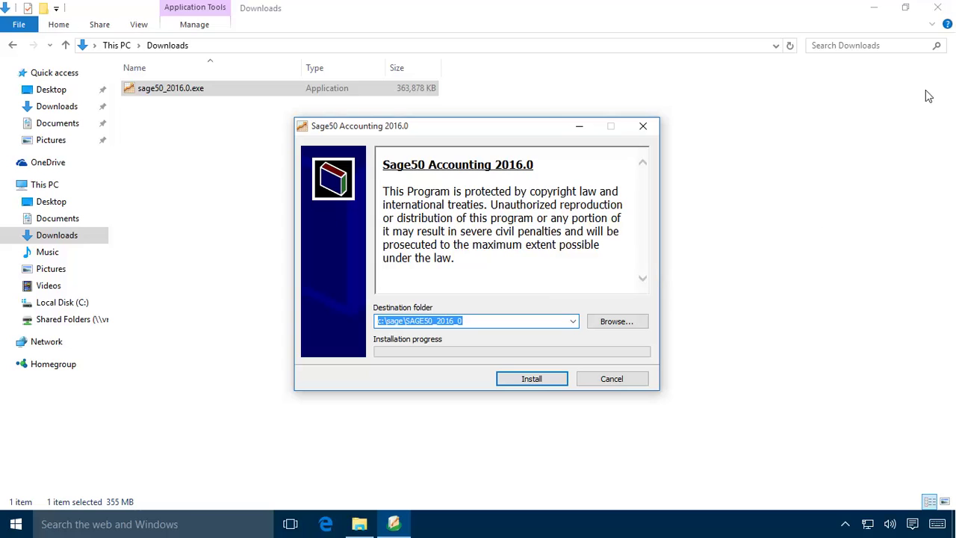
Close Explorer and extract the setup files to c:\sage\SAGE50_2016_0.
click(938, 12)
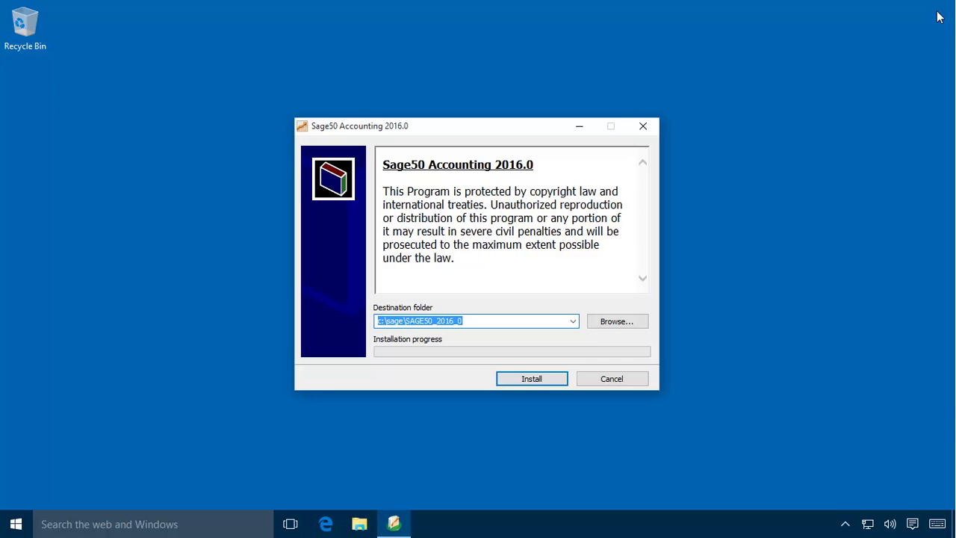
click(531, 379)
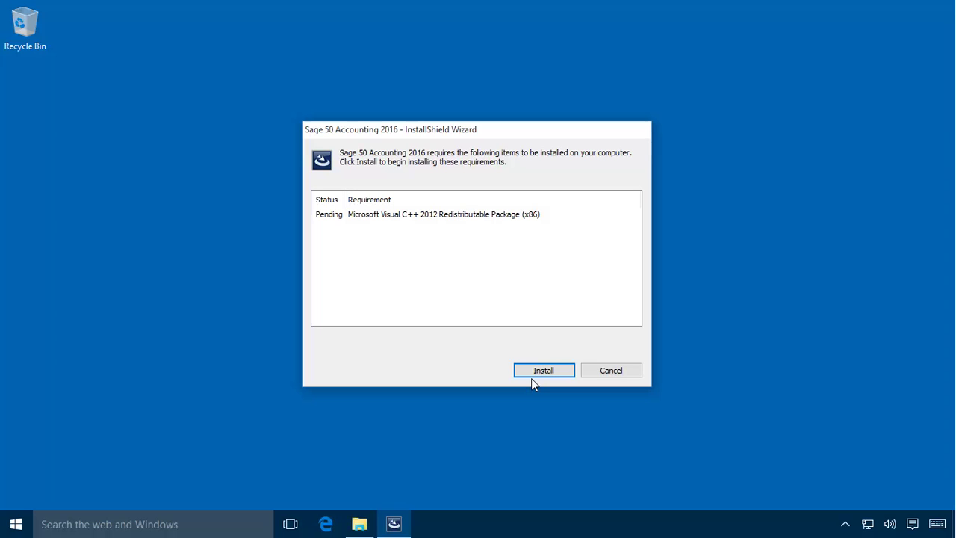
Install the Microsoft Visual C++ 2012 Redistributable (x86) prerequisite.
click(546, 371)
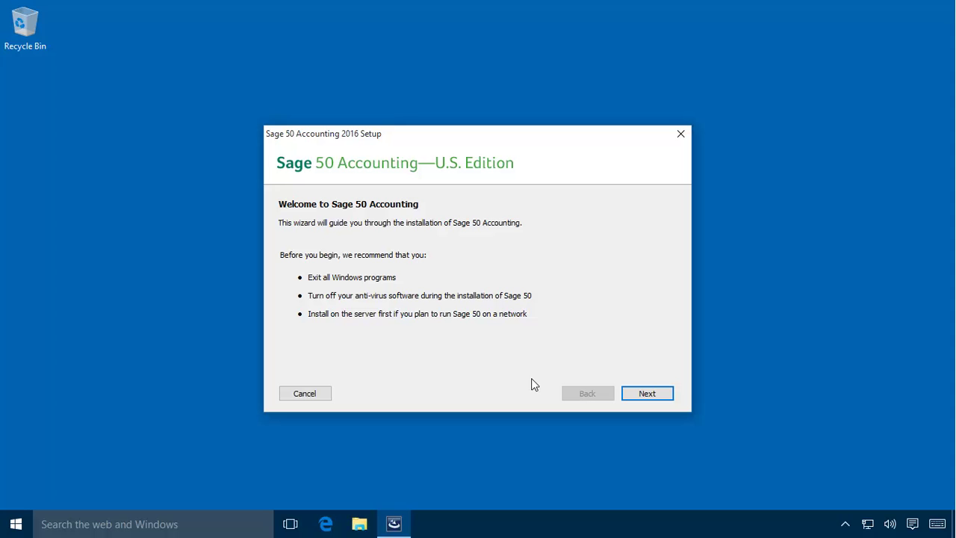
Agree to the license terms and keep Yes (Recommended) for automatic Windows Firewall configuration.
click(647, 393)
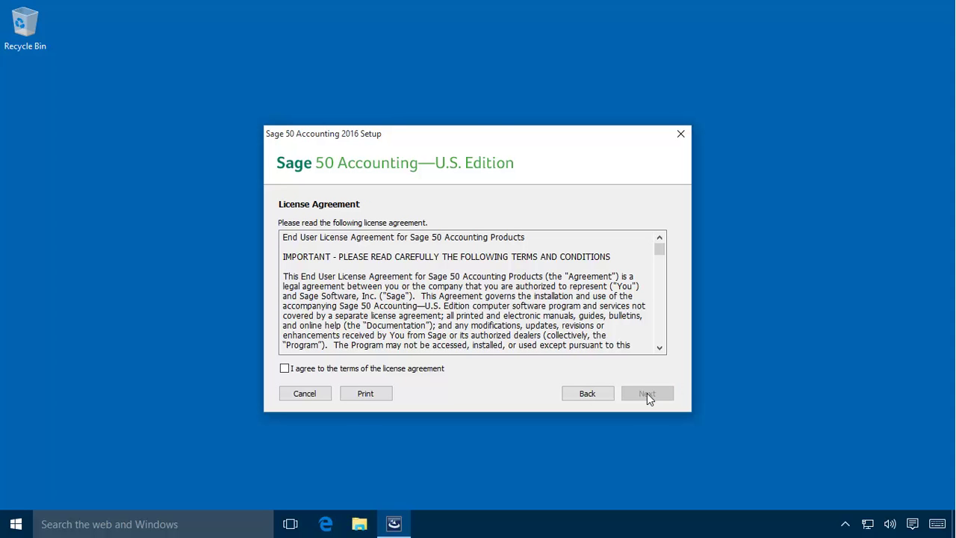
click(285, 369)
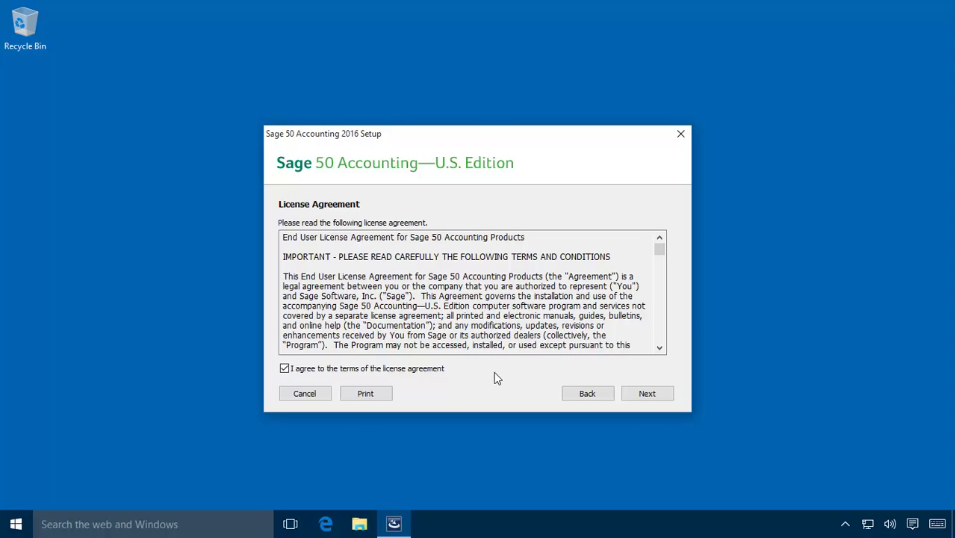
click(646, 393)
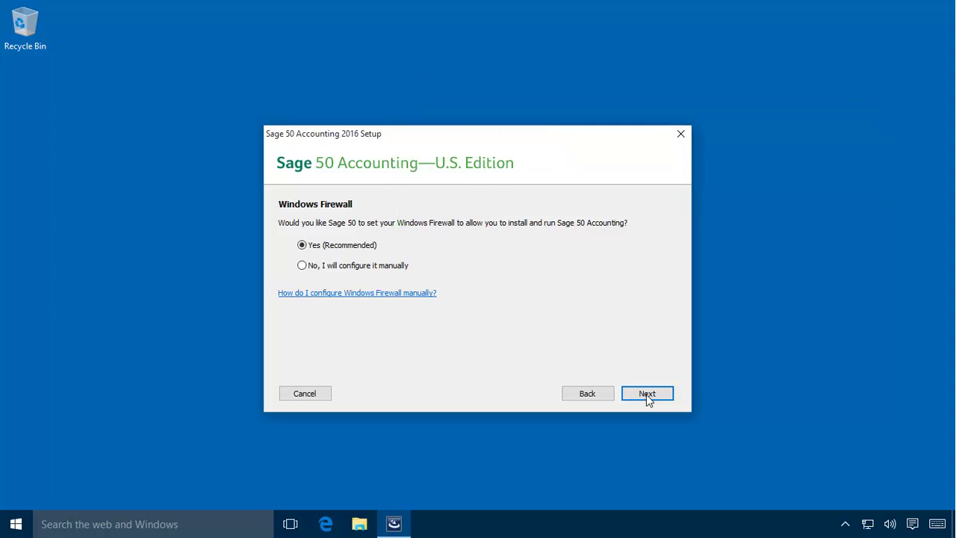
click(647, 395)
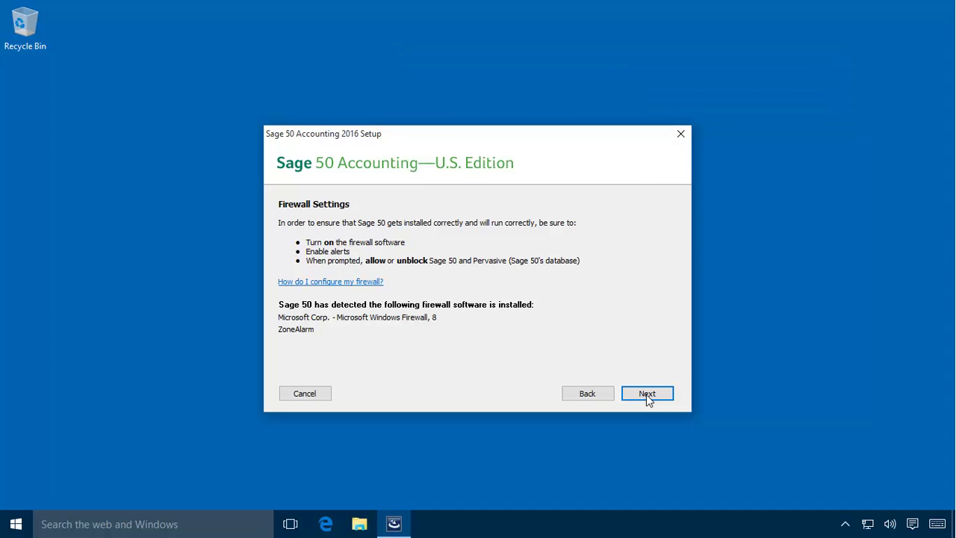
Continue past the Firewall Settings notice to the Serial Number page.
click(647, 394)
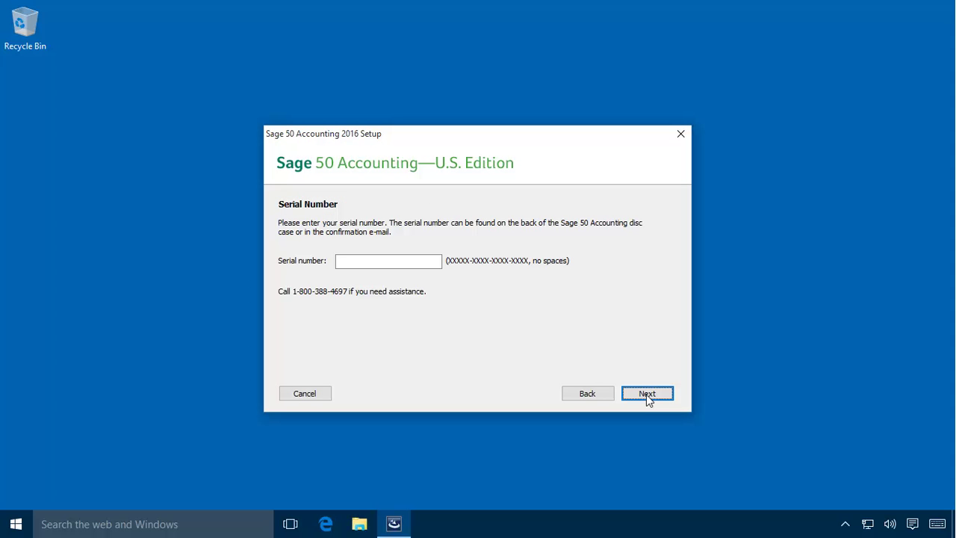
Enter the product serial number and submit it.
click(432, 267)
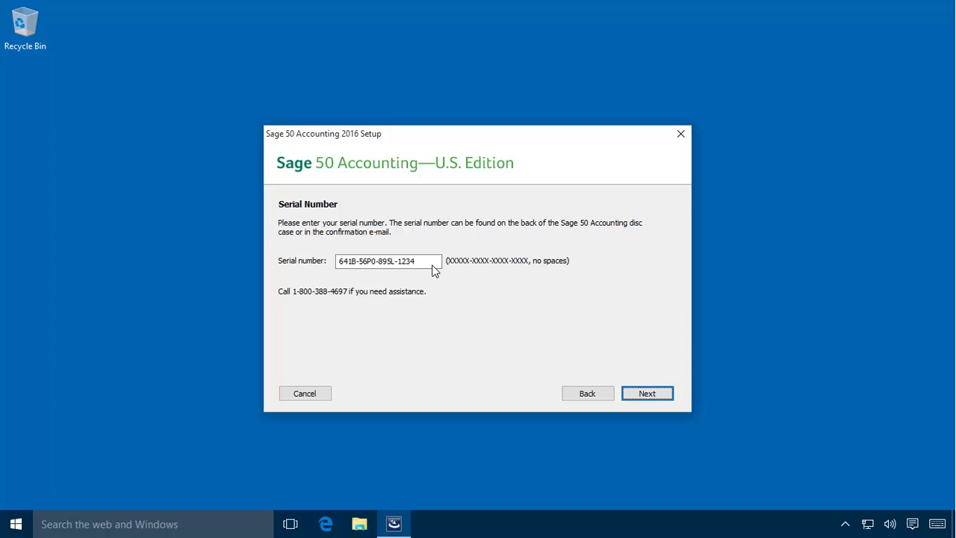
click(648, 396)
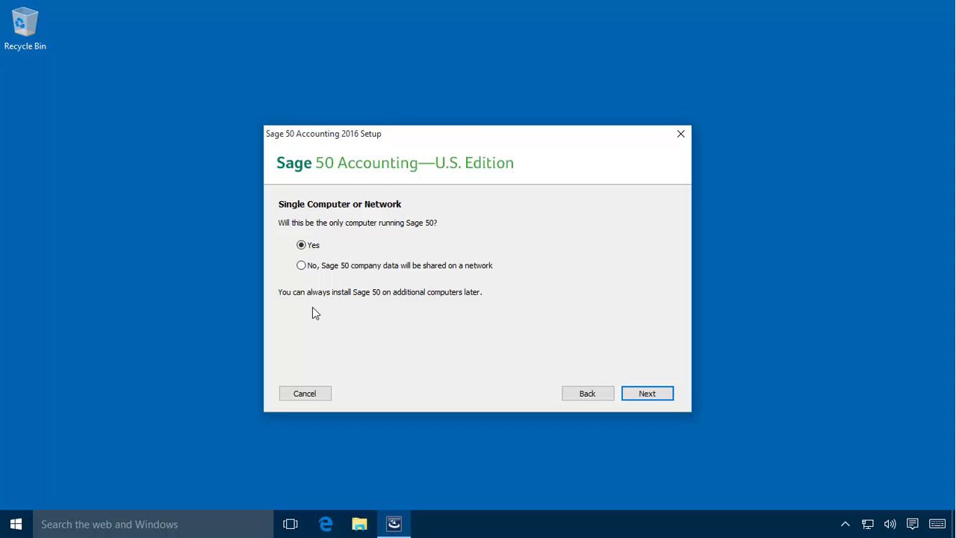
Choose 'No, Sage 50 company data will be shared on a network' and continue.
click(302, 266)
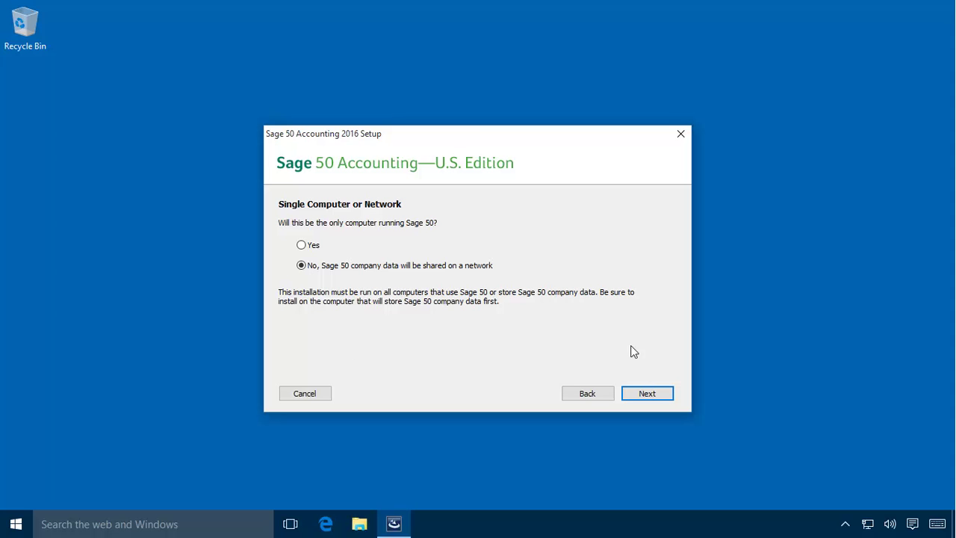
click(647, 397)
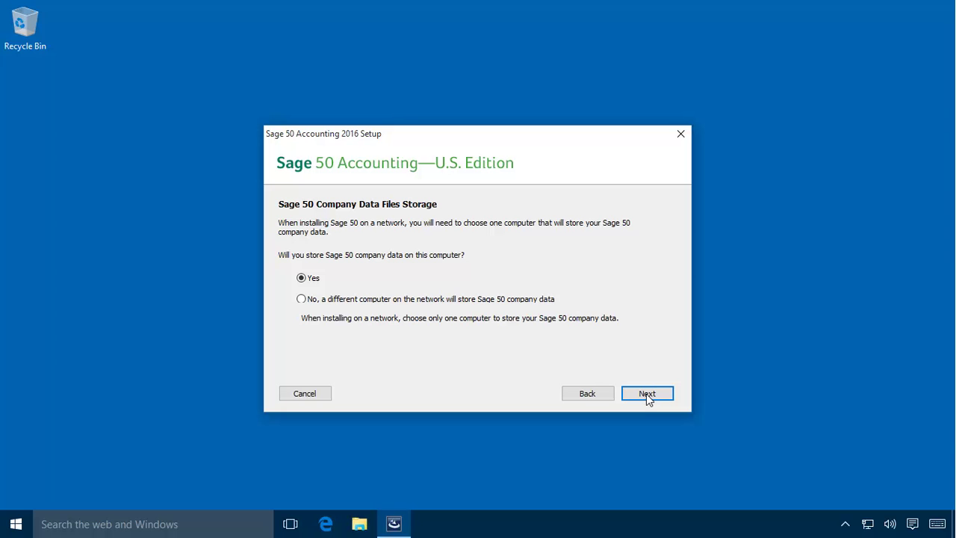
Keep company data on this computer and accept the C:\Program Files (x86)\Sage\Peachtree program folder.
click(647, 395)
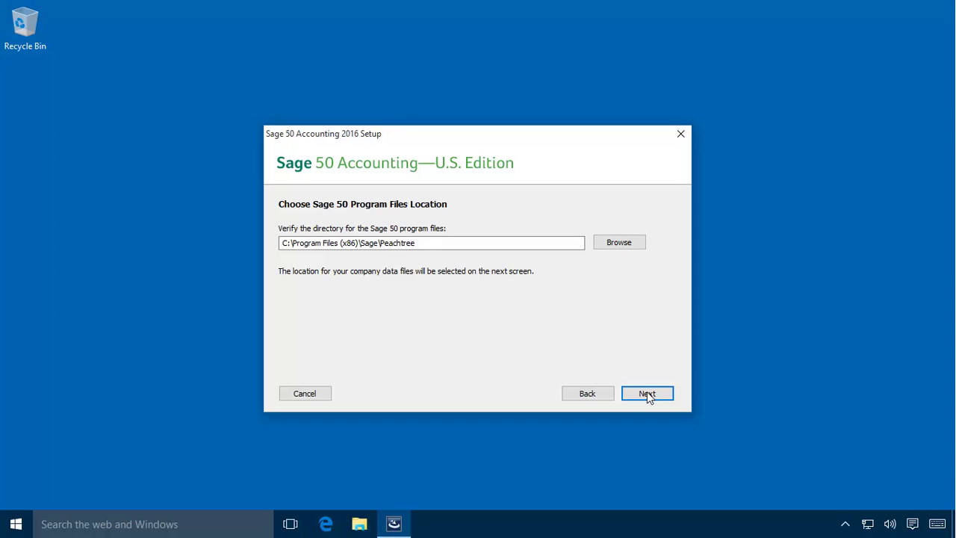
click(647, 393)
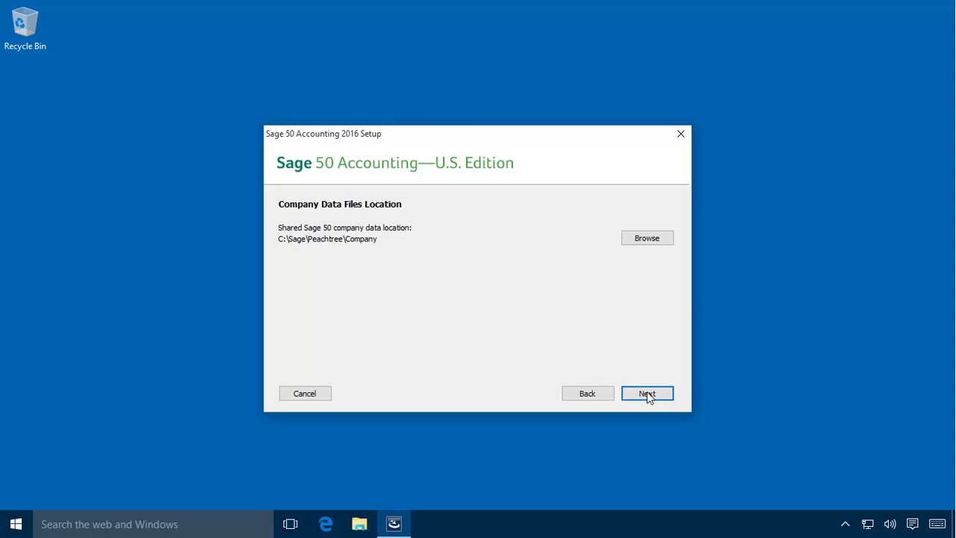
click(630, 397)
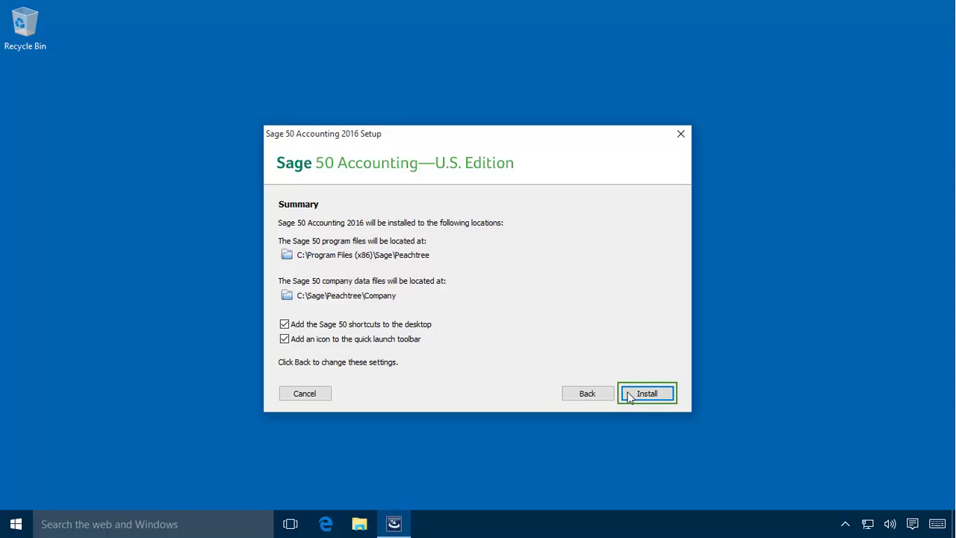
Confirm the Summary page to start installing Sage 50.
click(647, 393)
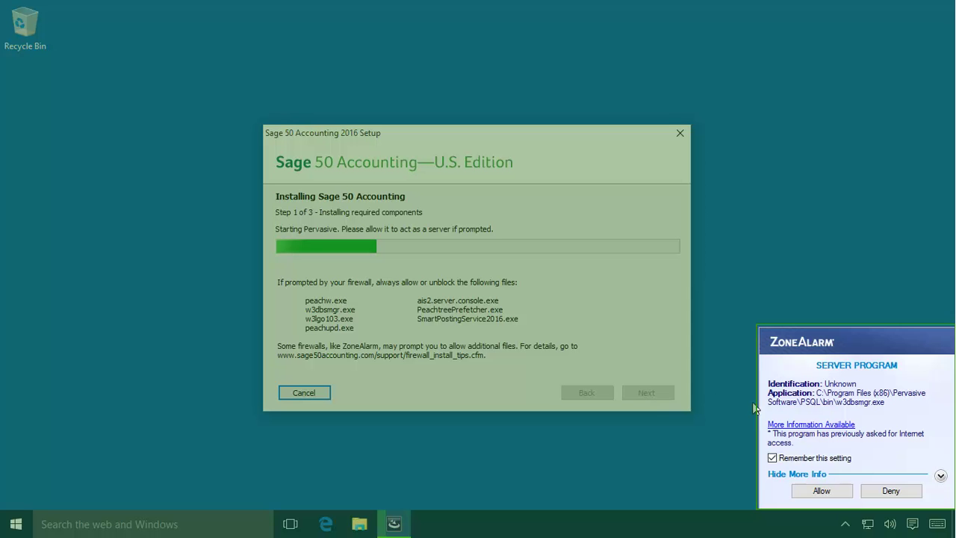
Allow the database server and the flagged setup program through ZoneAlarm so installation continues.
click(838, 490)
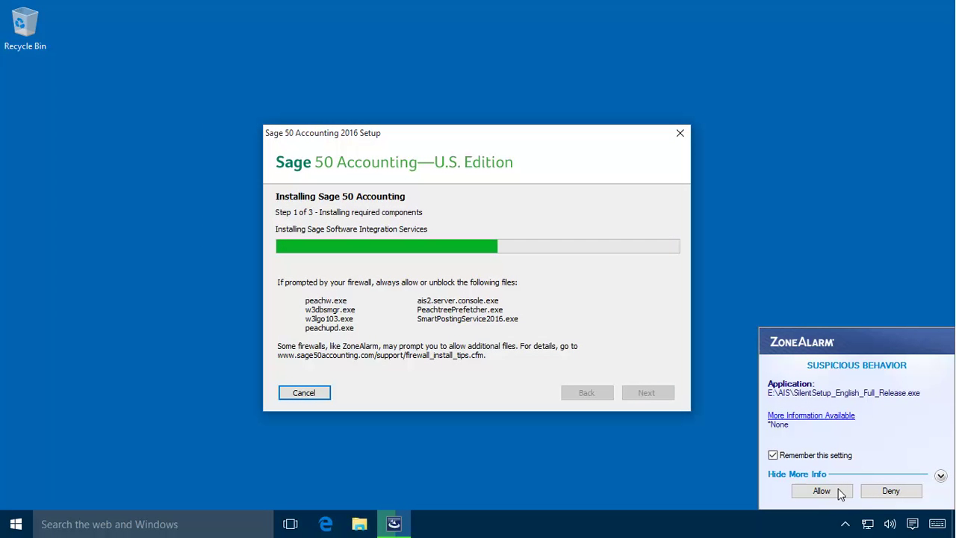
click(801, 491)
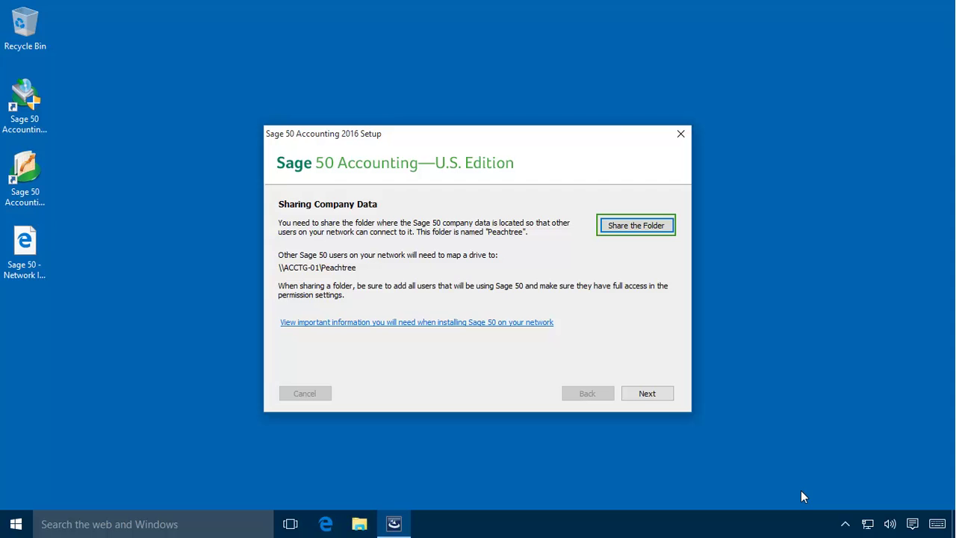
Share the C:\Sage\Peachtree folder as 'Peachtree' with a 20-user limit via Advanced Sharing.
click(633, 225)
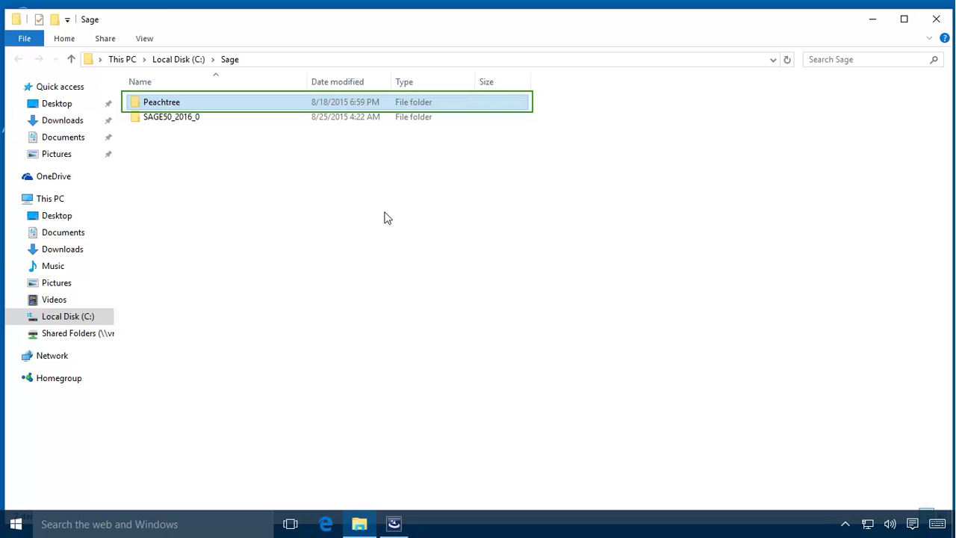
right_click(168, 106)
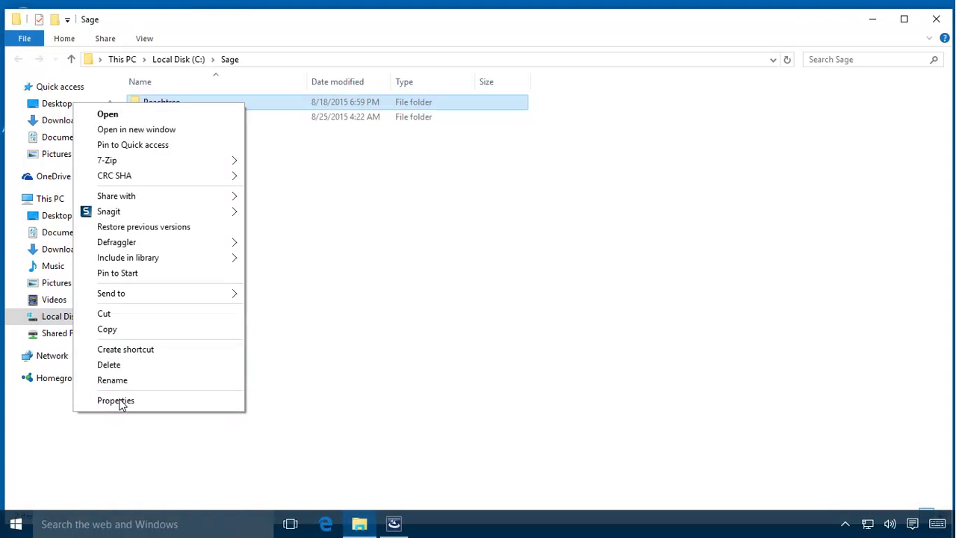
click(120, 401)
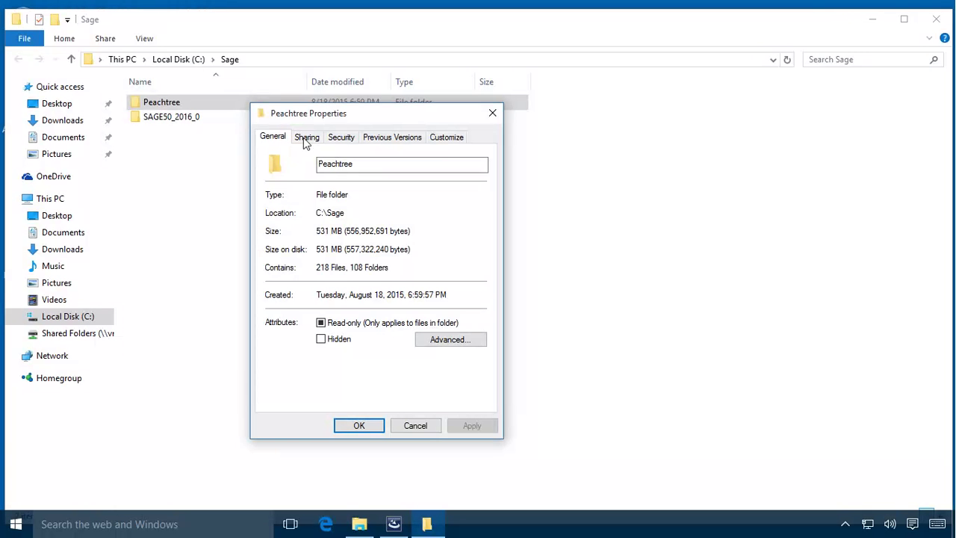
click(305, 139)
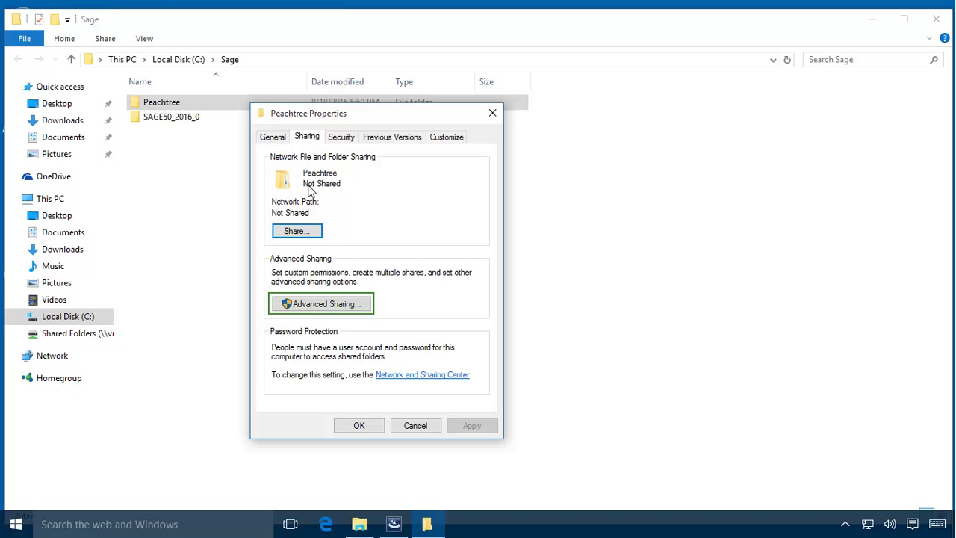
click(311, 303)
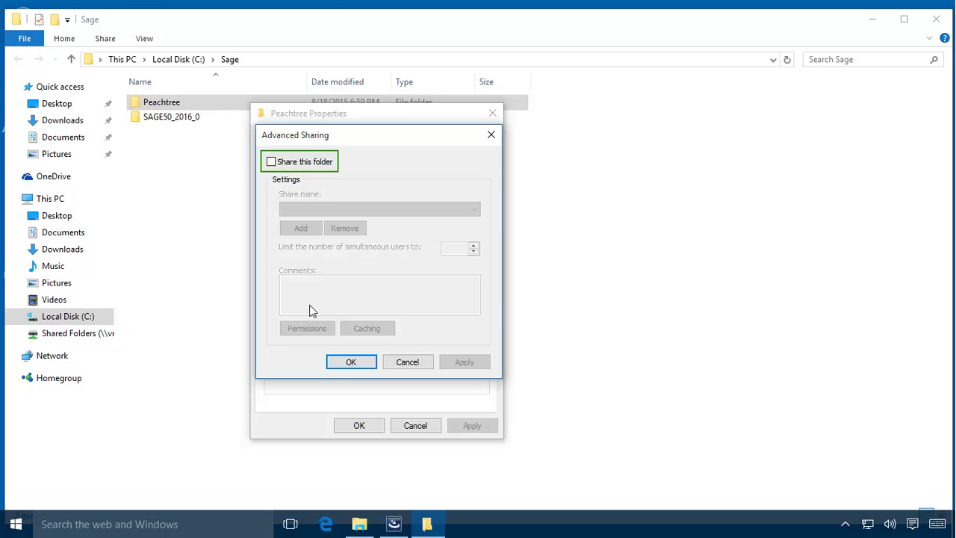
click(271, 162)
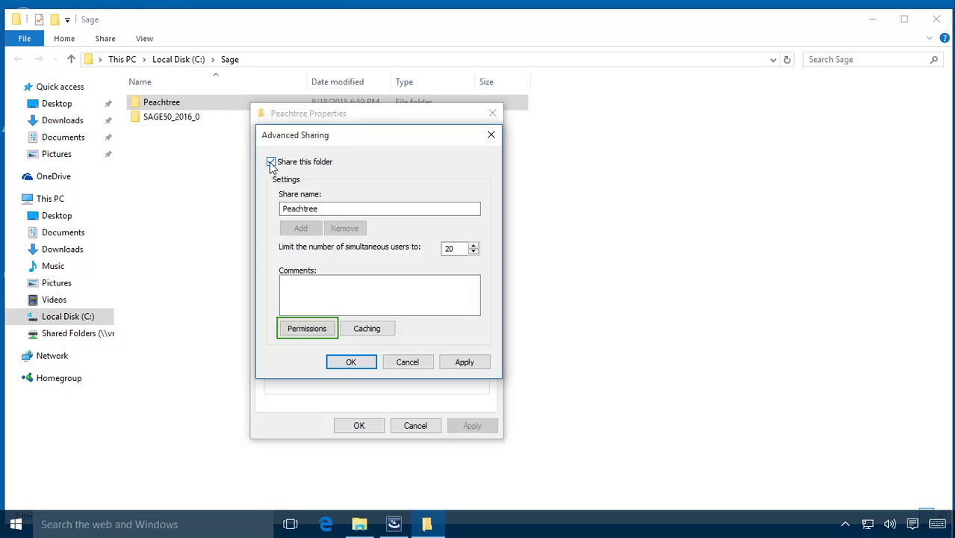
click(306, 334)
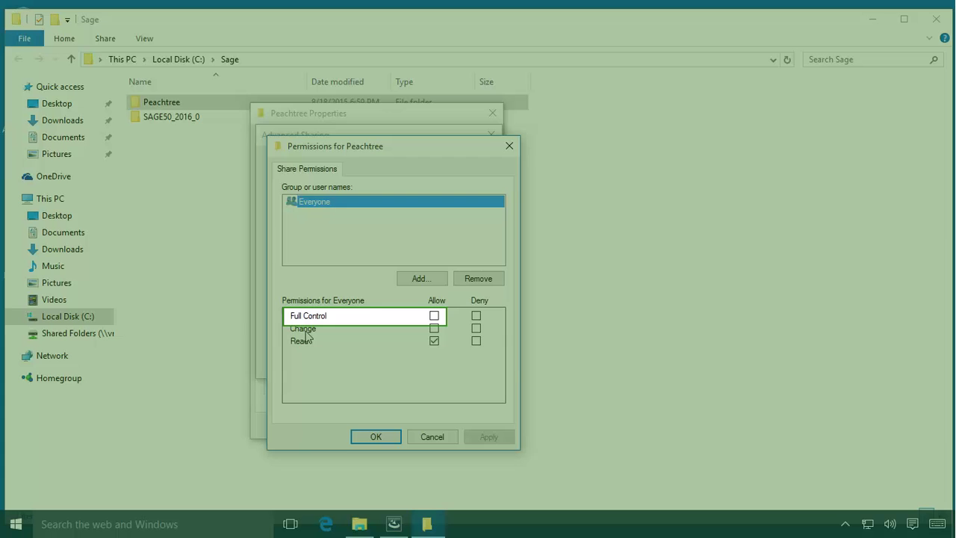
Allow Full Control for Everyone on the Peachtree share.
click(434, 316)
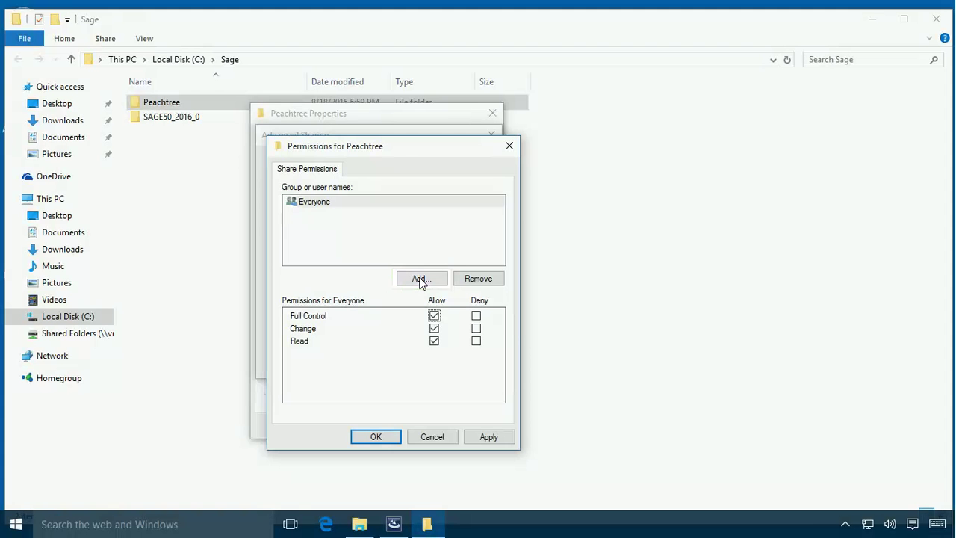
Add SYSTEM as a verified object name to the Peachtree share permissions.
click(422, 278)
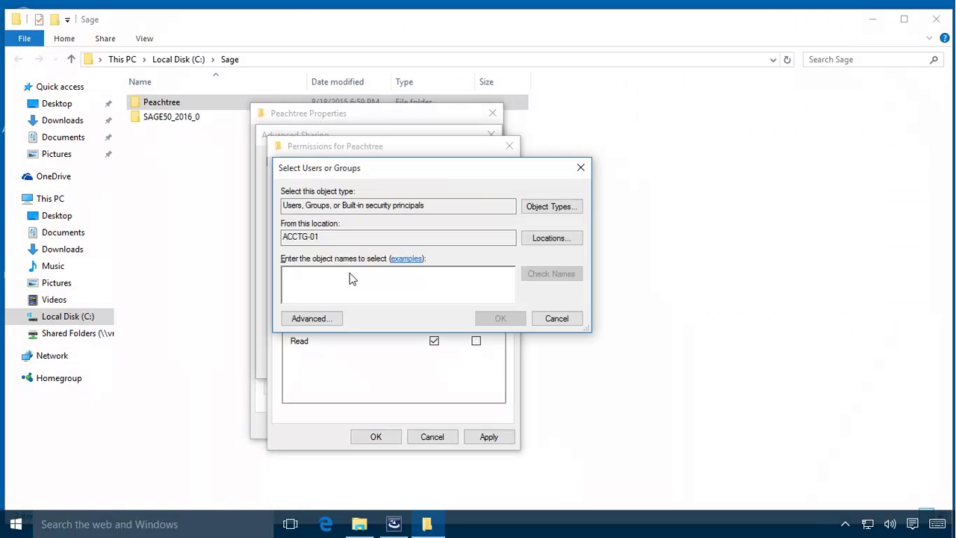
text(SYSTEM)
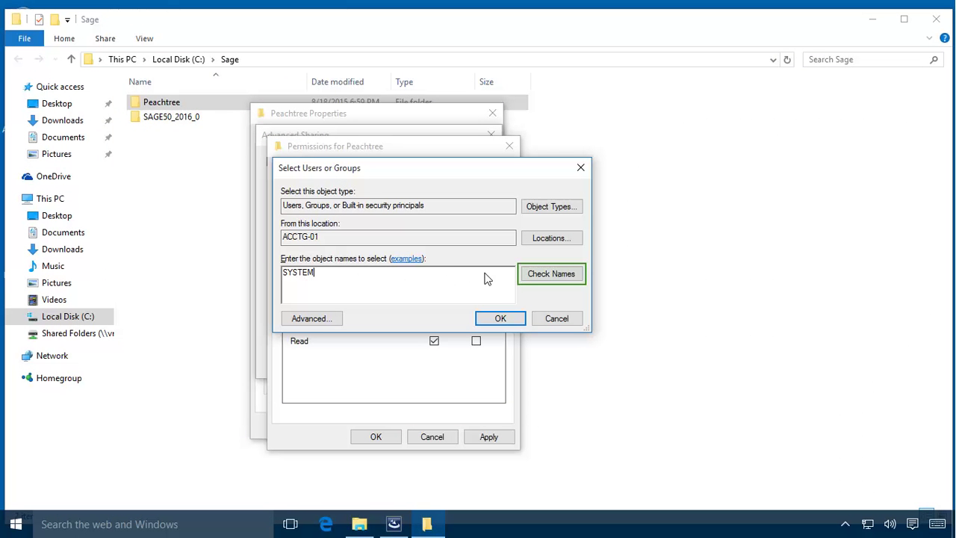
click(543, 277)
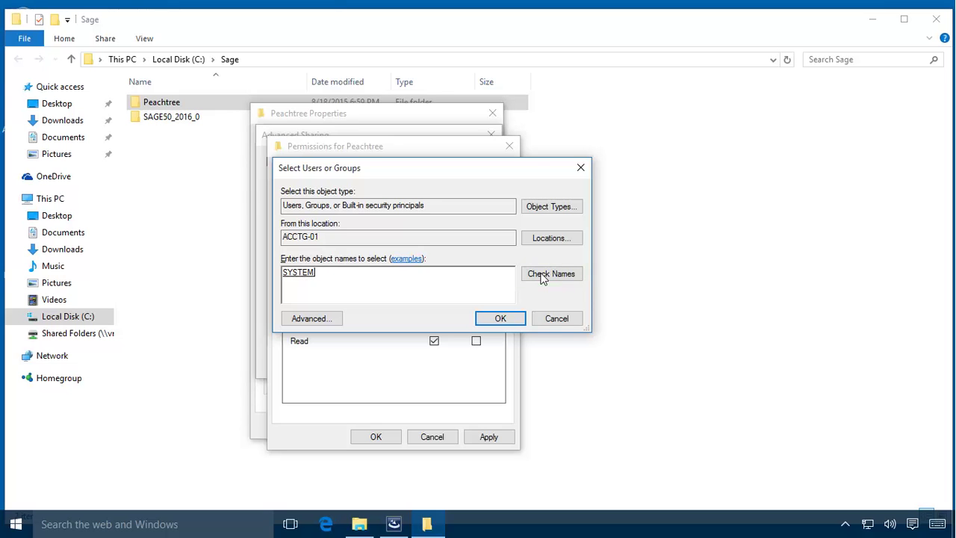
click(500, 320)
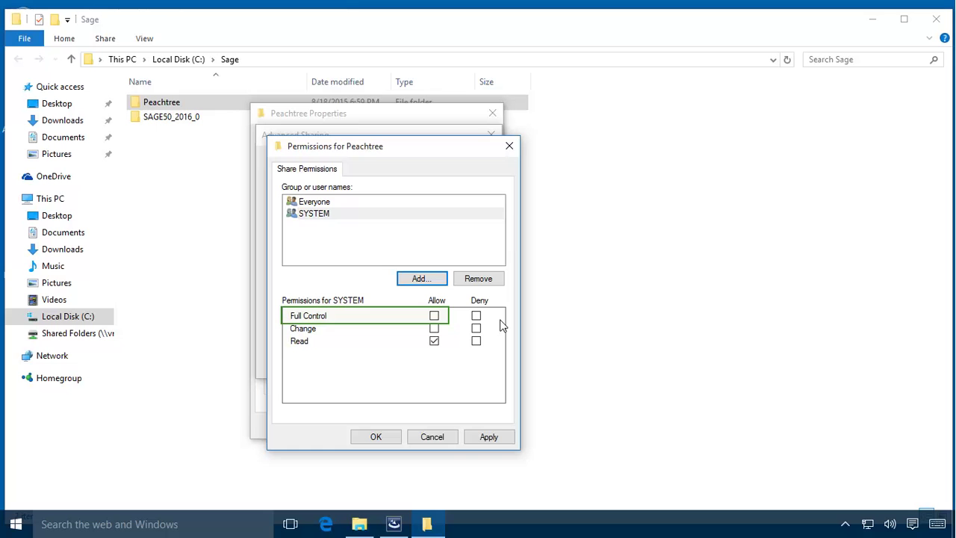
Grant SYSTEM Full Control on the Peachtree share, then close the sharing dialogs and Explorer.
click(434, 316)
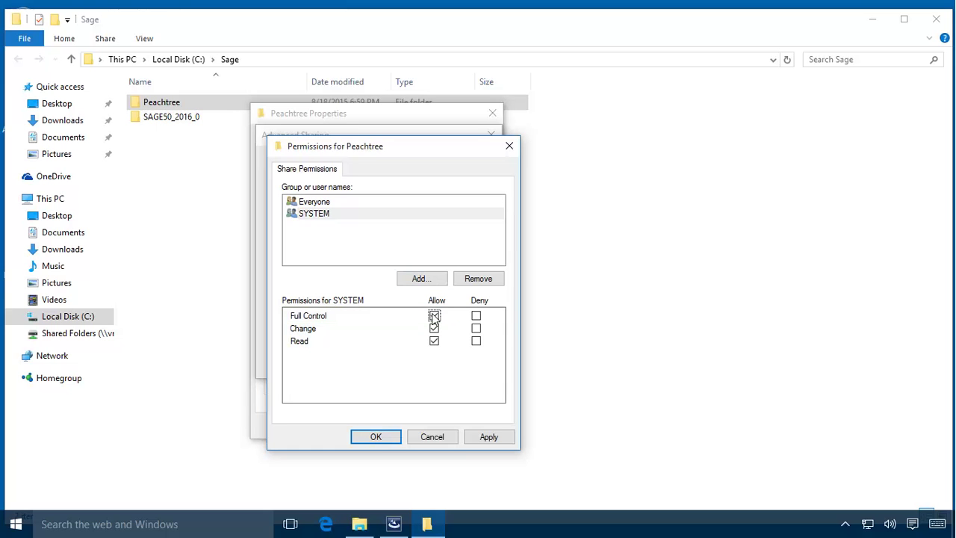
click(376, 437)
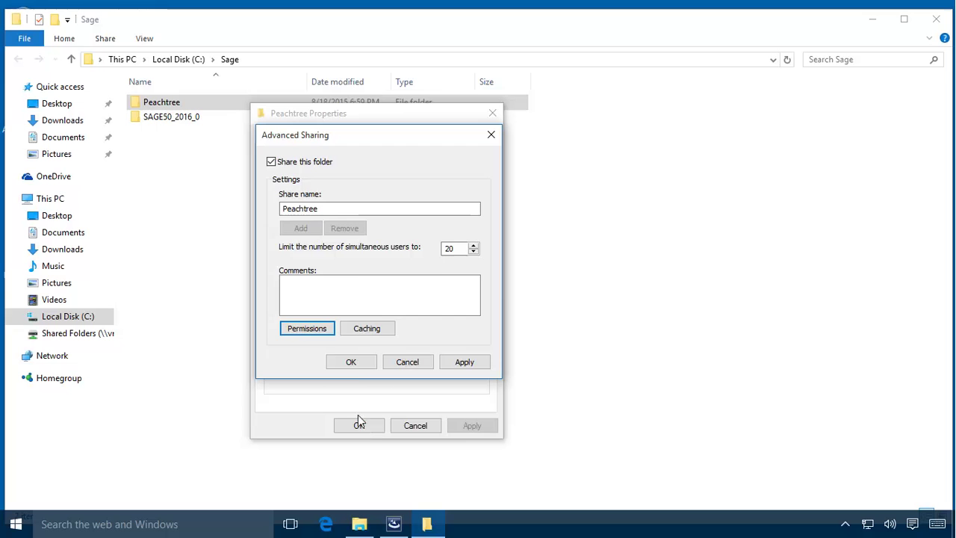
click(353, 364)
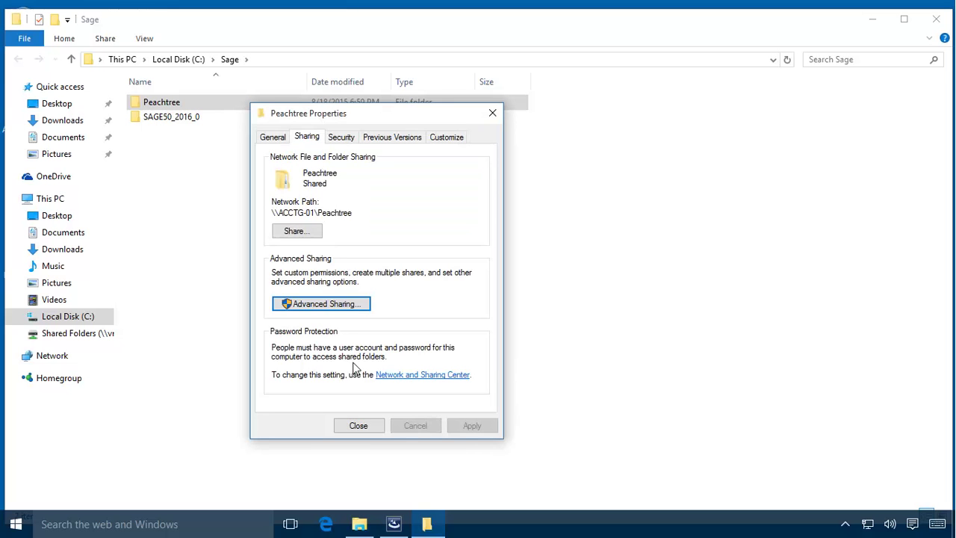
click(357, 426)
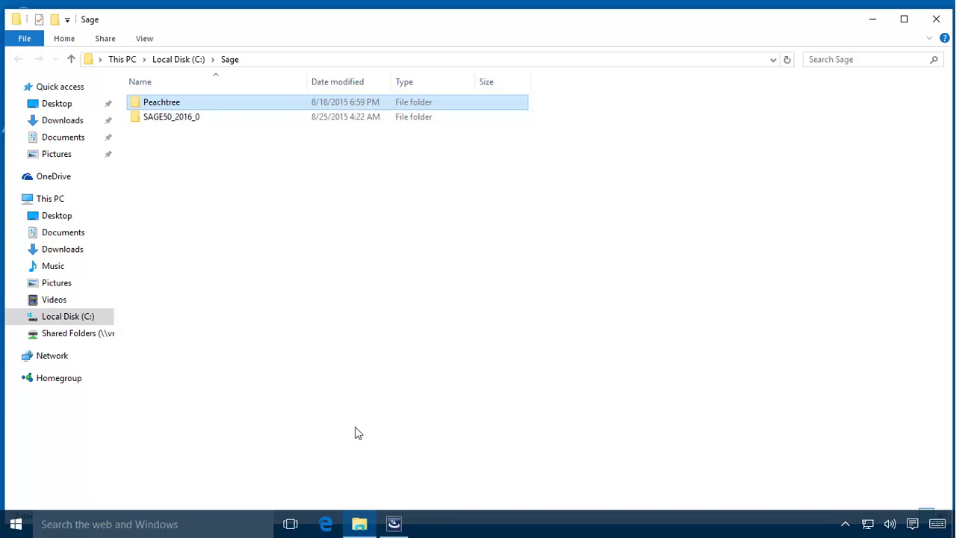
click(938, 22)
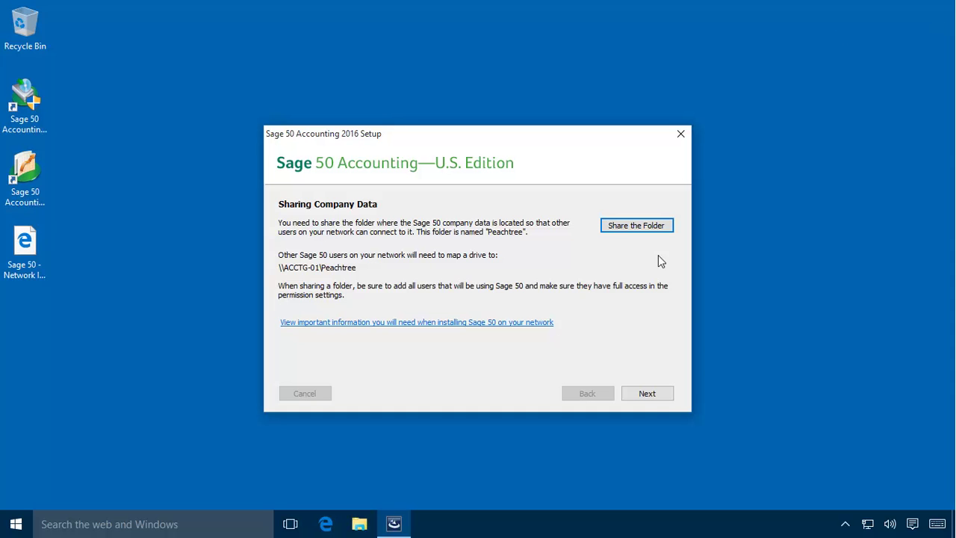
Finish setup past Sharing Company Data with 'Activate and start Sage 50' left checked.
click(647, 394)
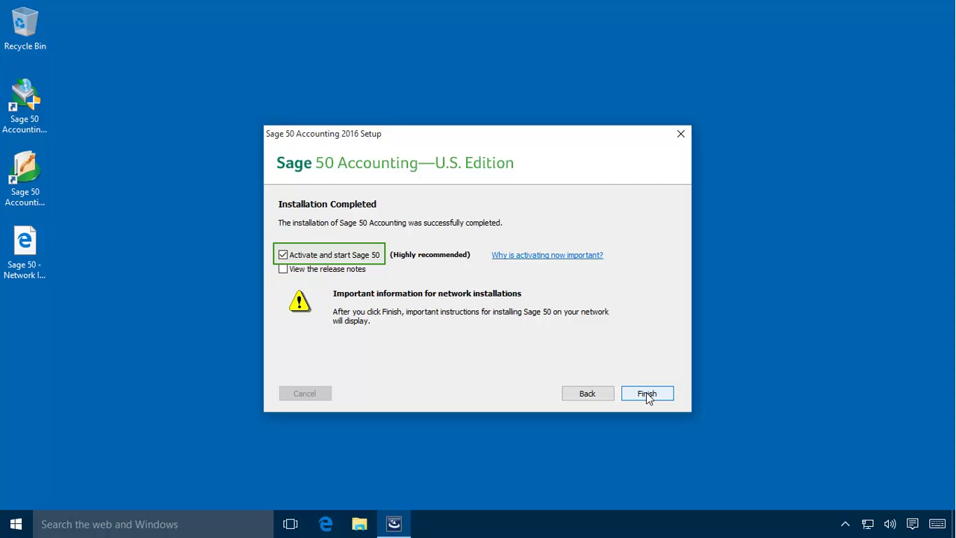
click(630, 401)
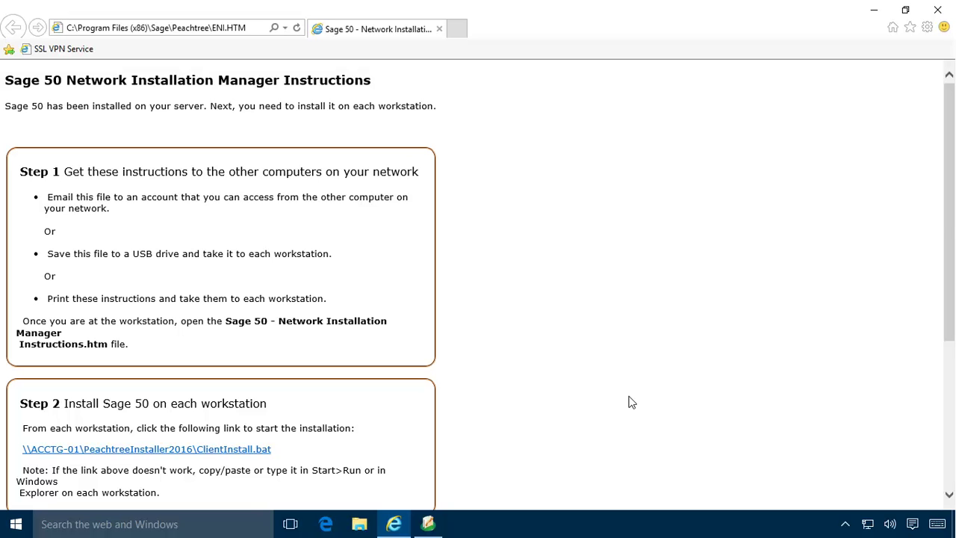
Scroll through the Network Installation Manager Instructions, then close Internet Explorer.
click(950, 474)
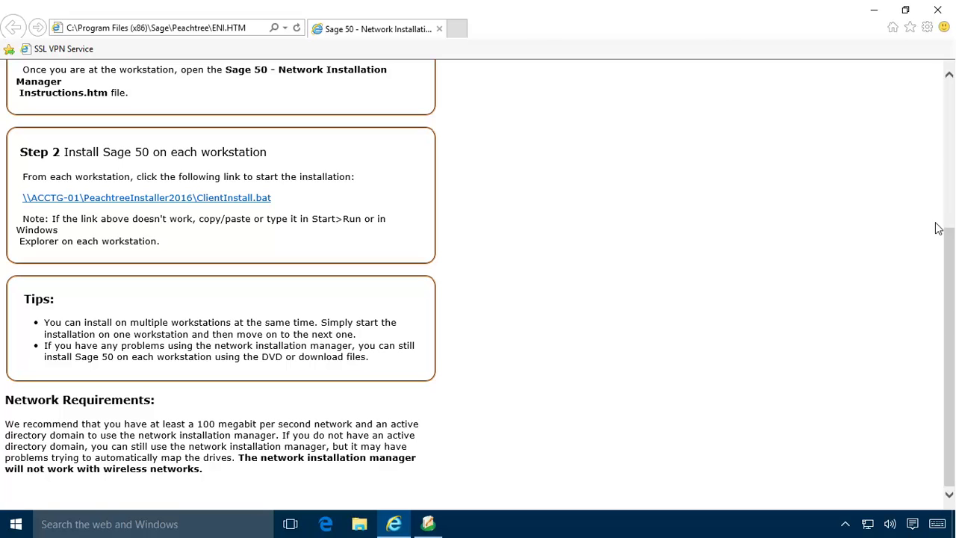
click(939, 10)
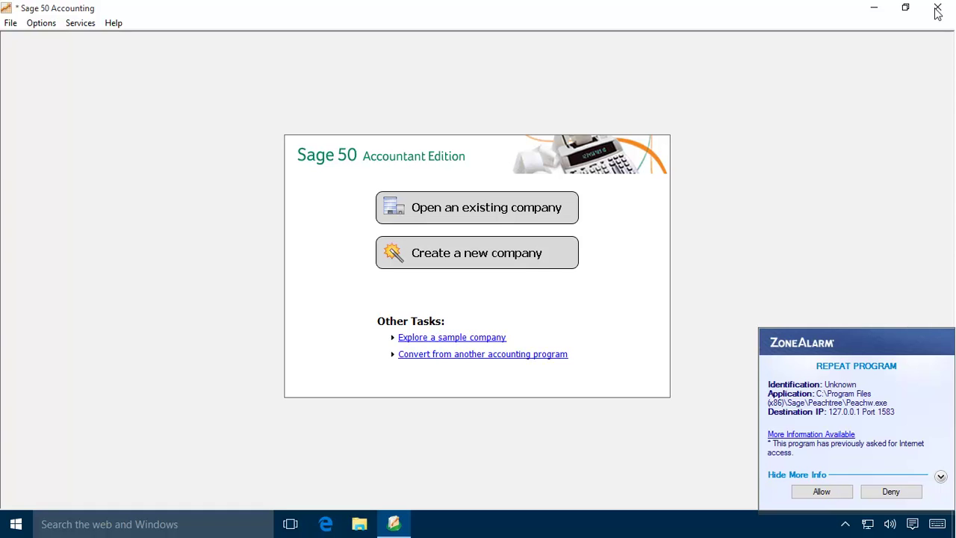
Allow Sage 50 through ZoneAlarm and acknowledge the Activation Complete message.
click(825, 492)
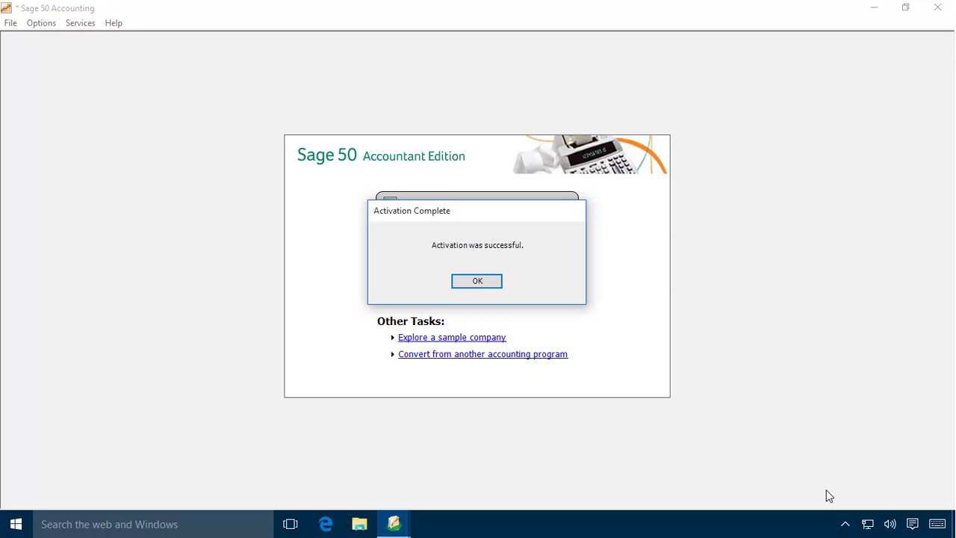
click(478, 282)
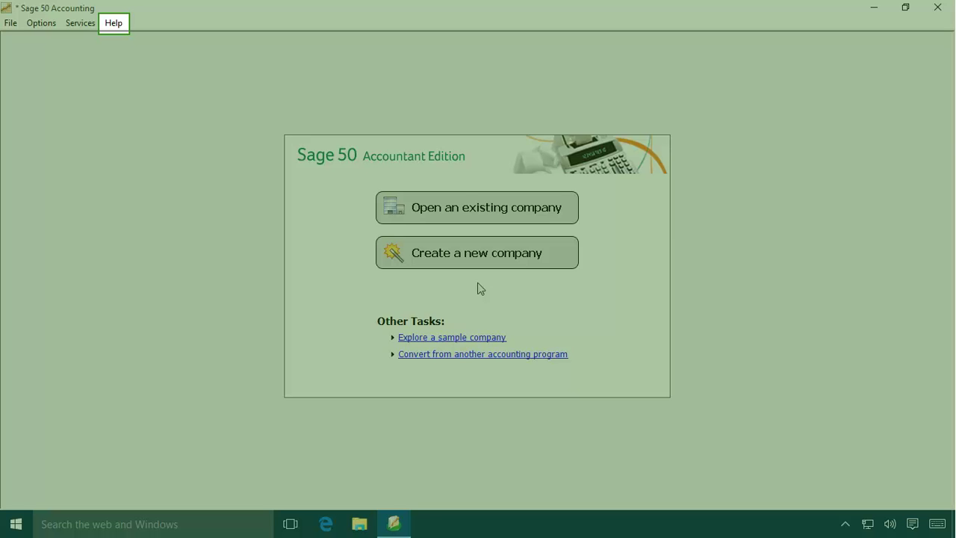
click(114, 24)
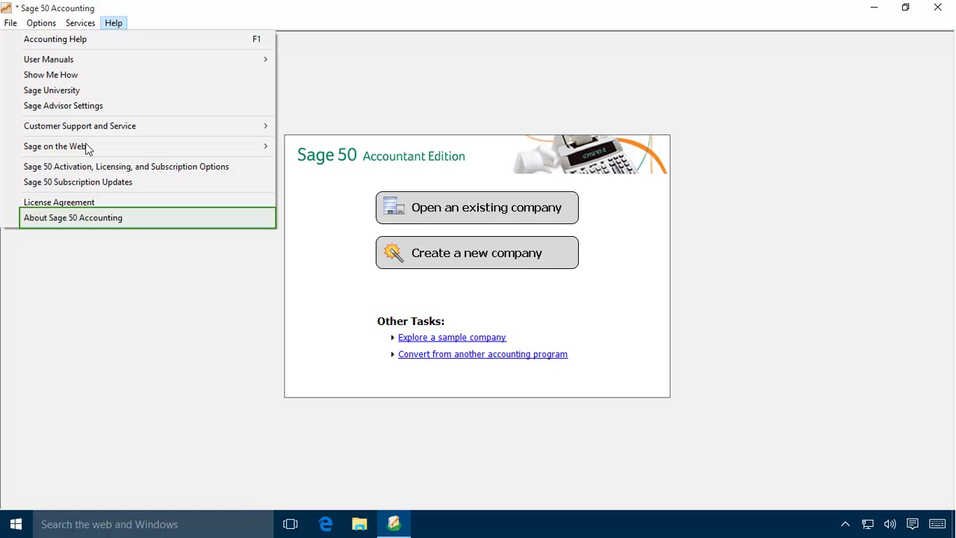
click(87, 220)
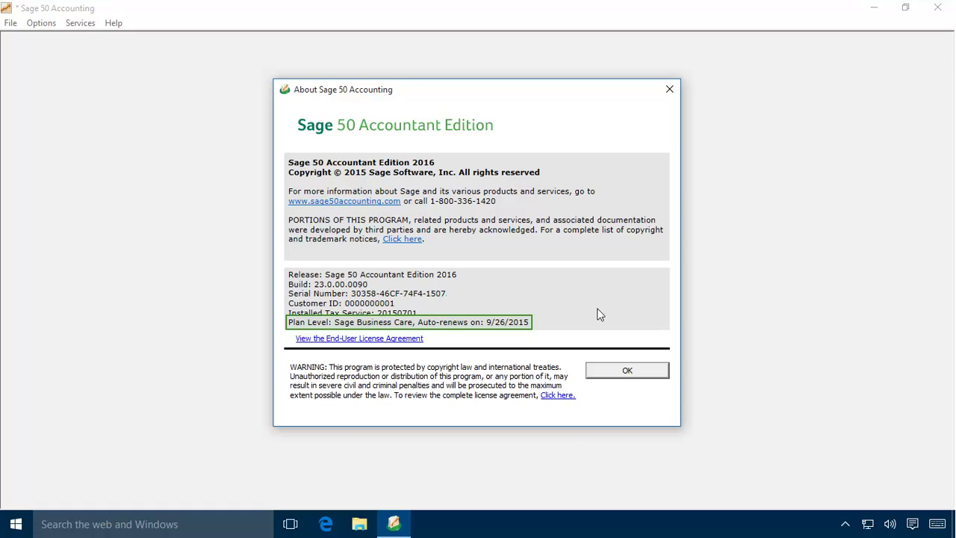
click(627, 371)
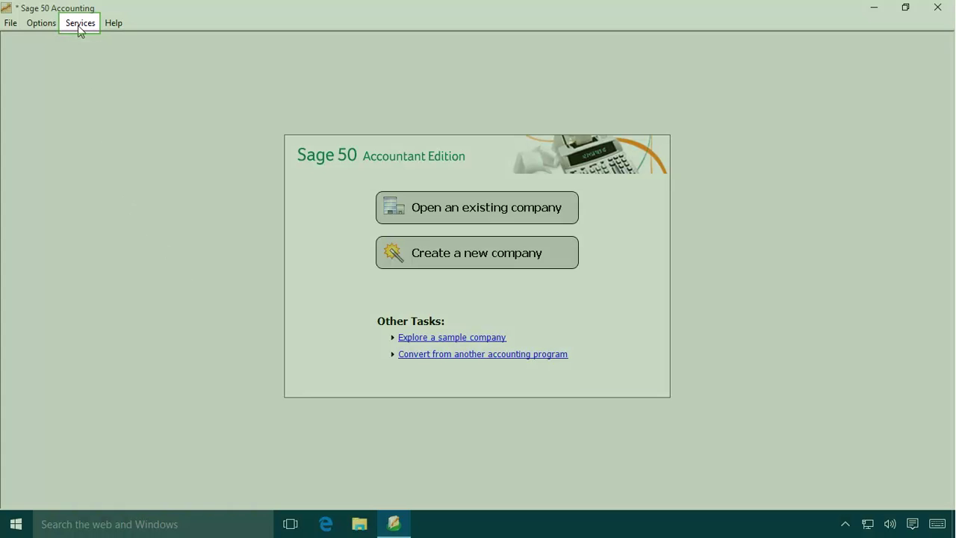
Run an online update check from Services > Check for Updates.
click(79, 24)
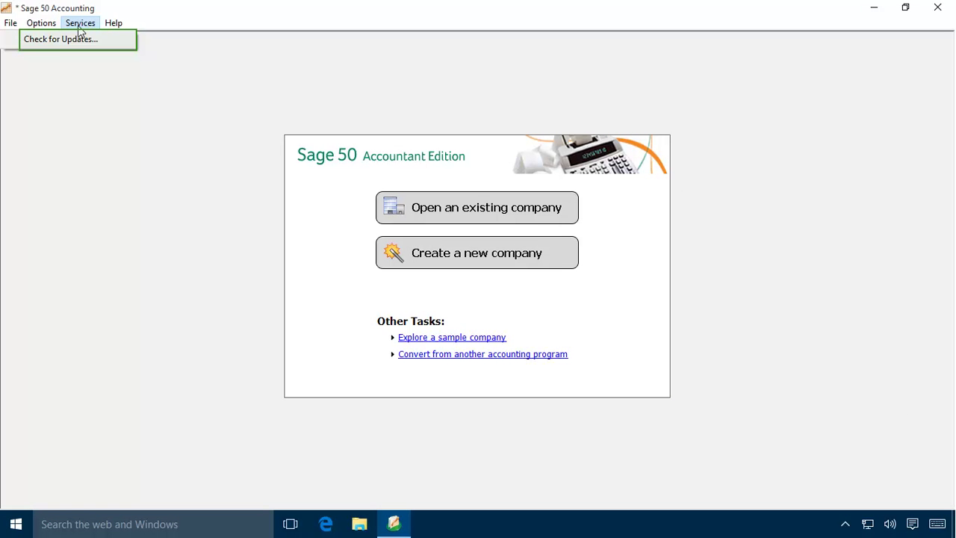
click(62, 40)
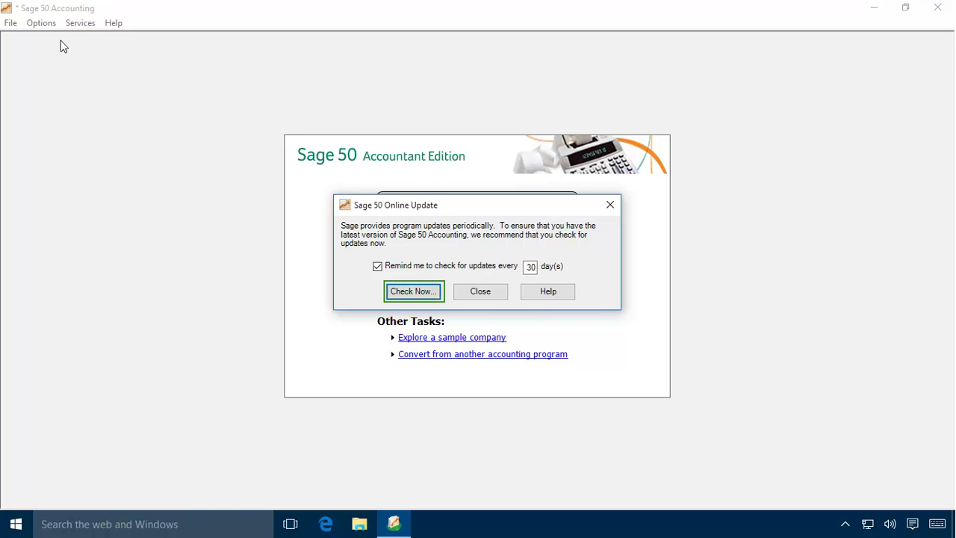
click(420, 296)
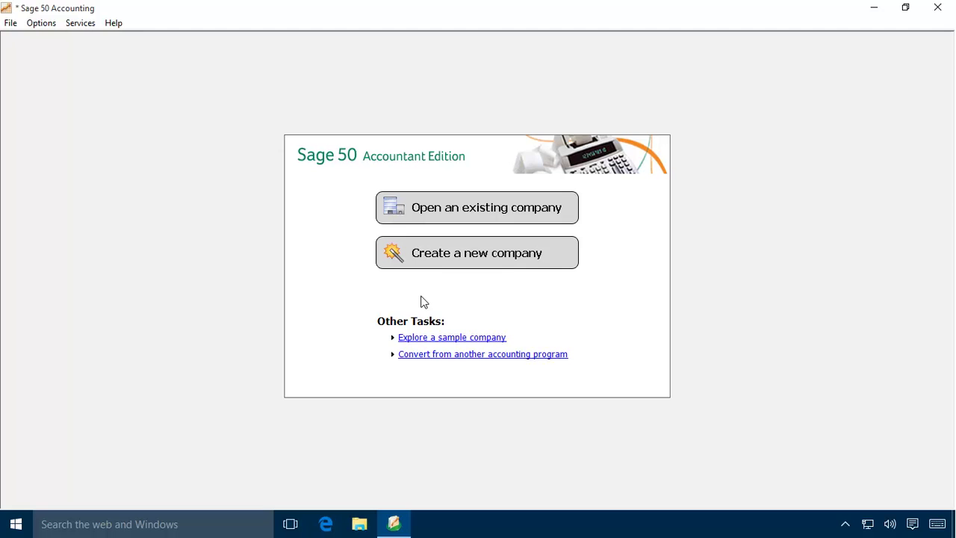